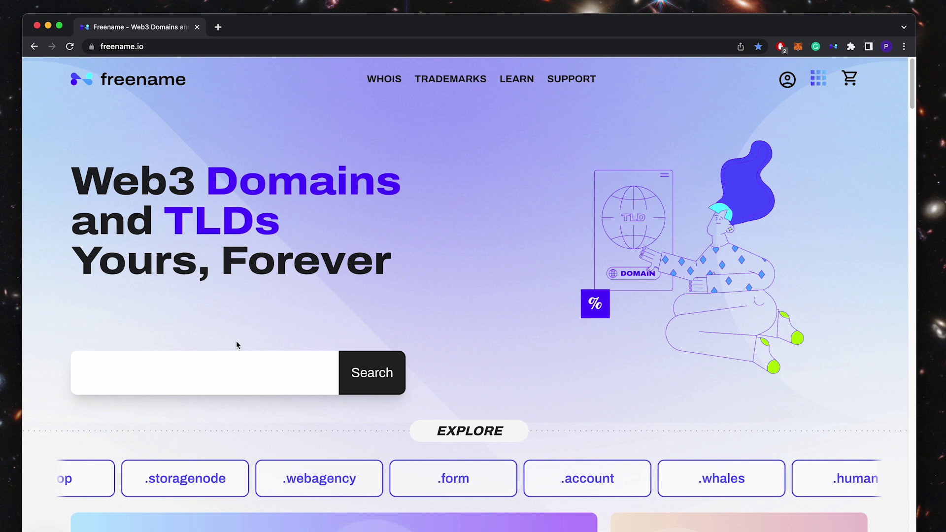
Show the owned domains affordable.hodl, patpat.hodl and jadefn.metaverse in the Freename Portfolio.
click(787, 80)
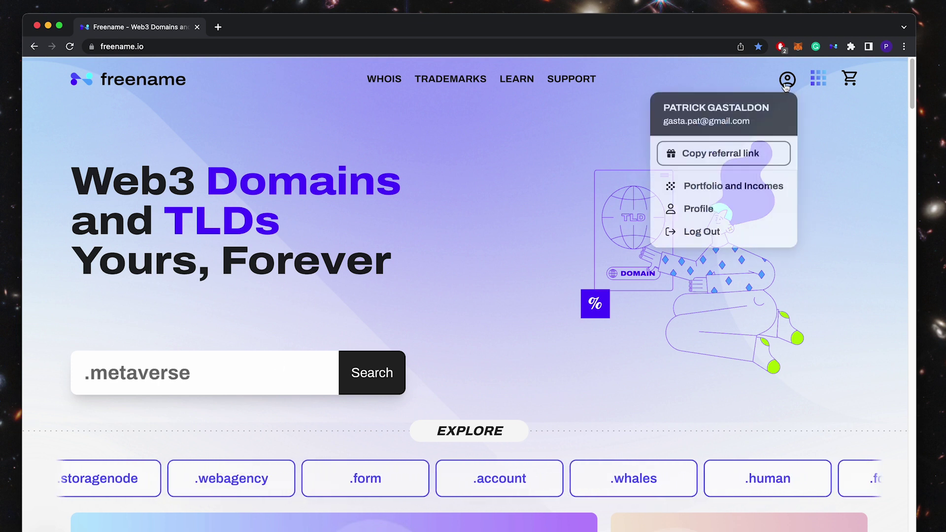
click(738, 188)
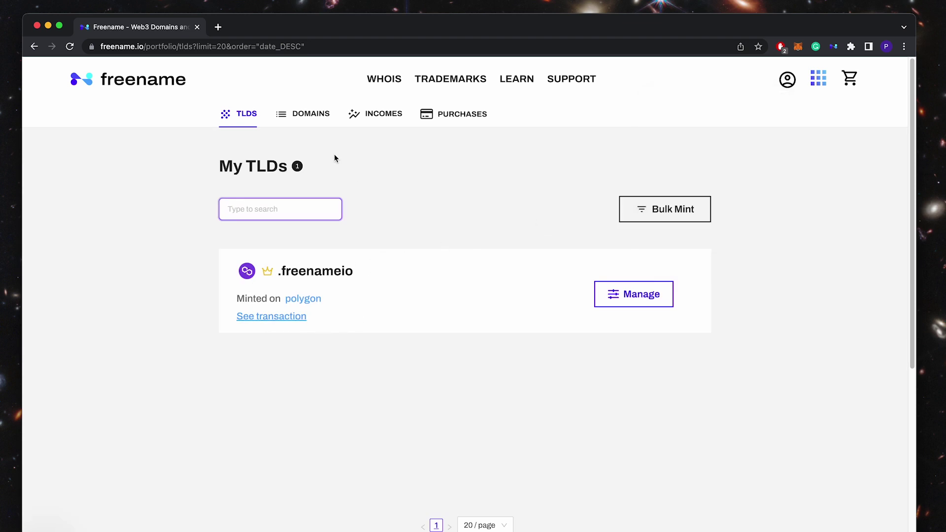
click(300, 121)
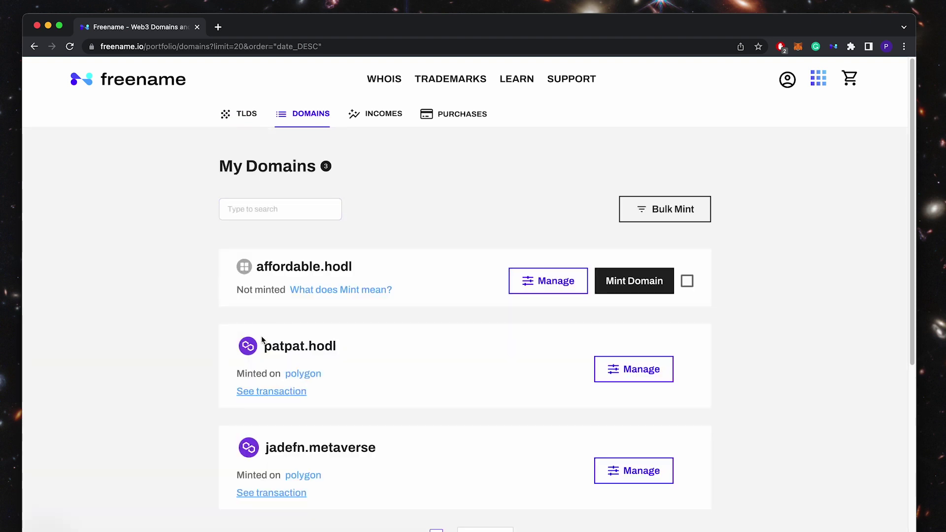
Launch the EDA Website Builder from patpat.hodl's management page.
click(641, 377)
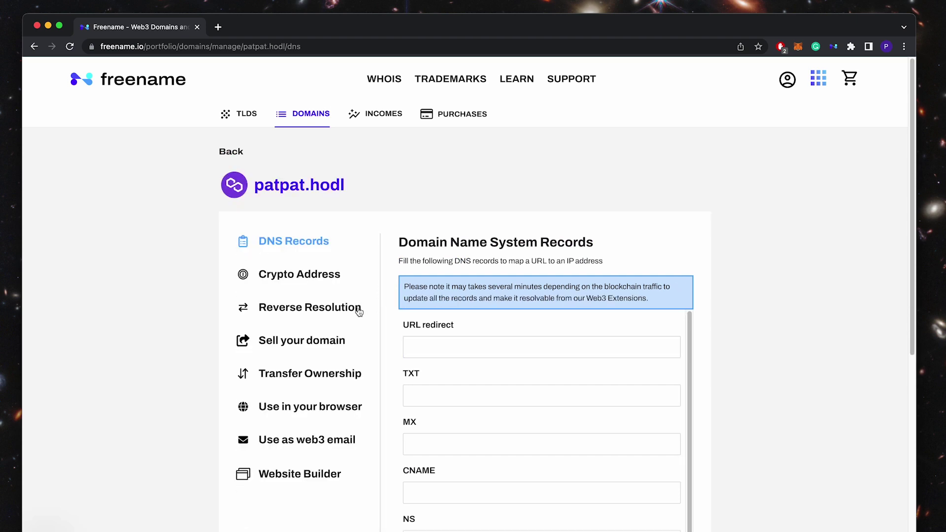
scroll(345, 316, down, 1)
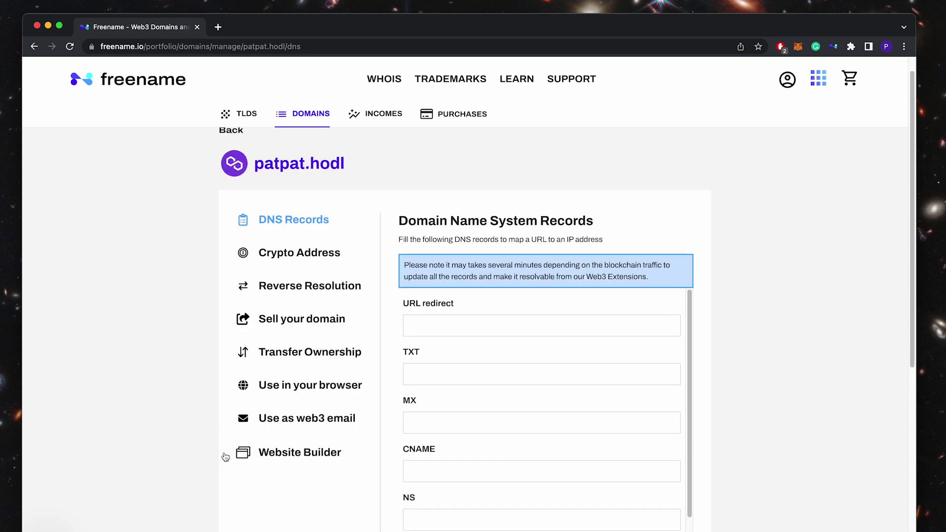
click(284, 458)
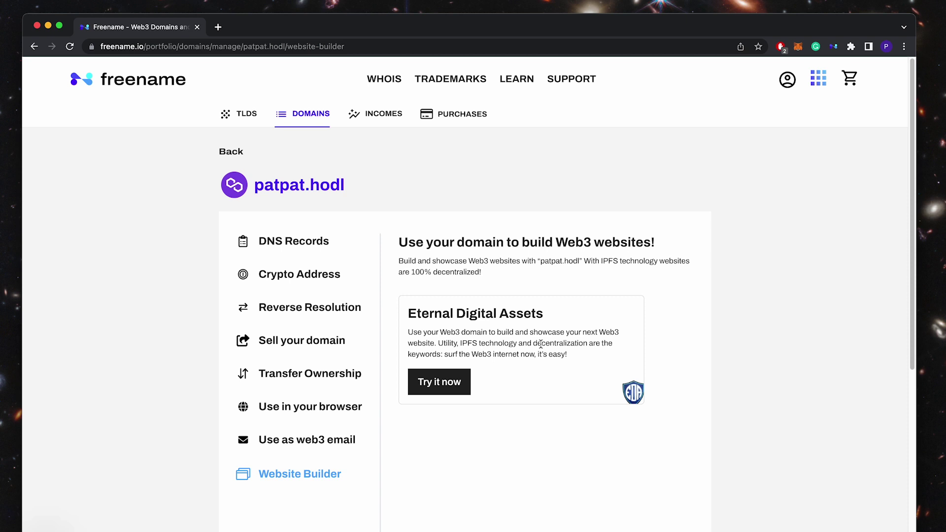
click(439, 382)
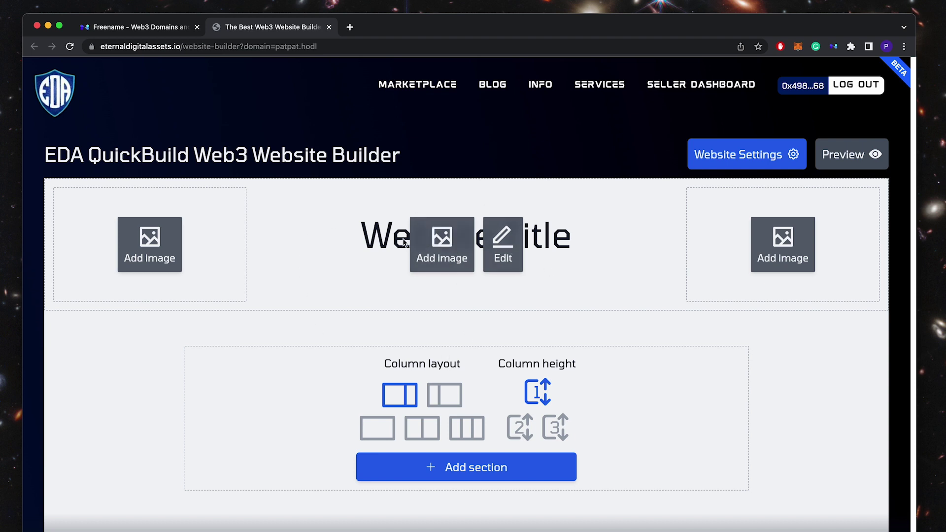
Change the Website Title placeholder to 'This is our first test' and make it bold.
click(508, 247)
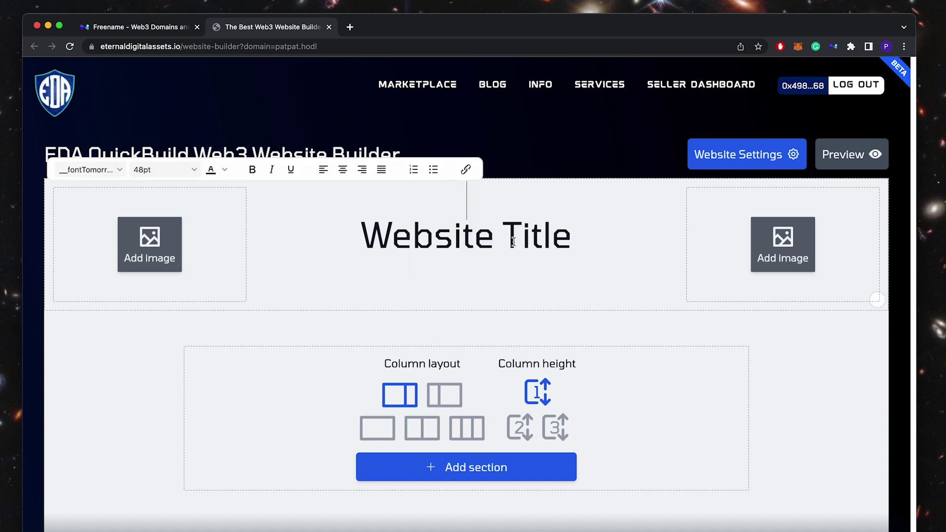
triple_click(485, 242)
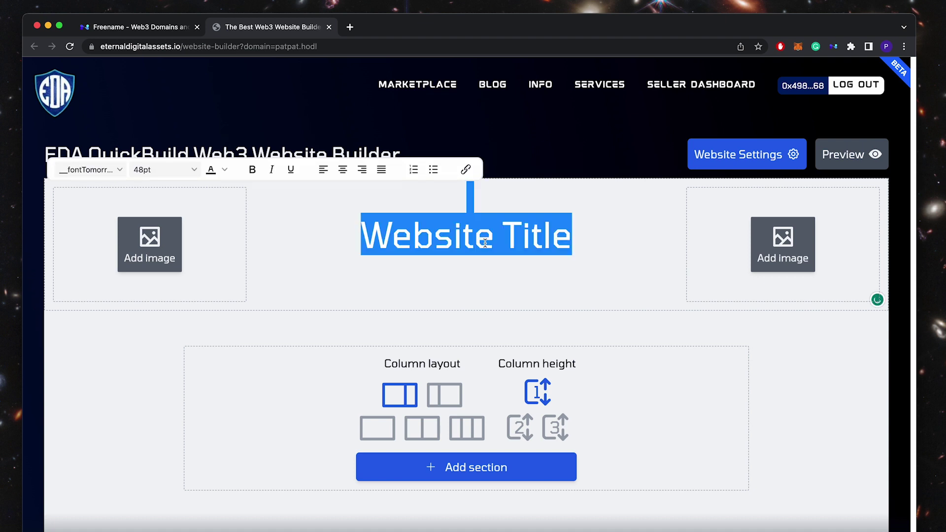
text(This is ou)
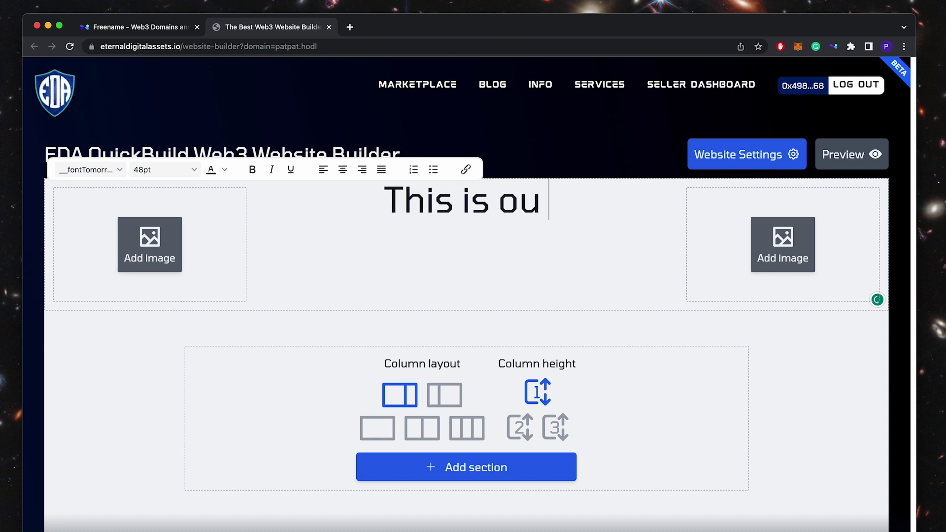
text(r first tes)
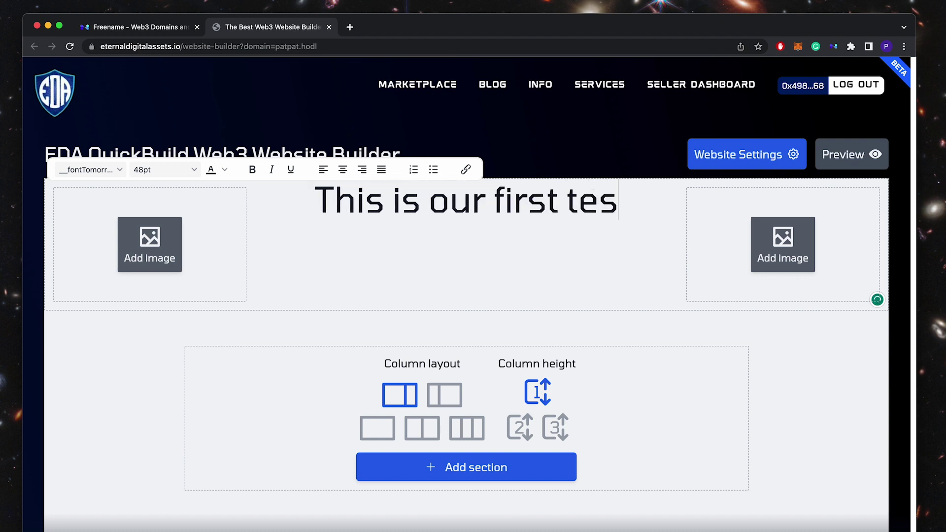
text(t)
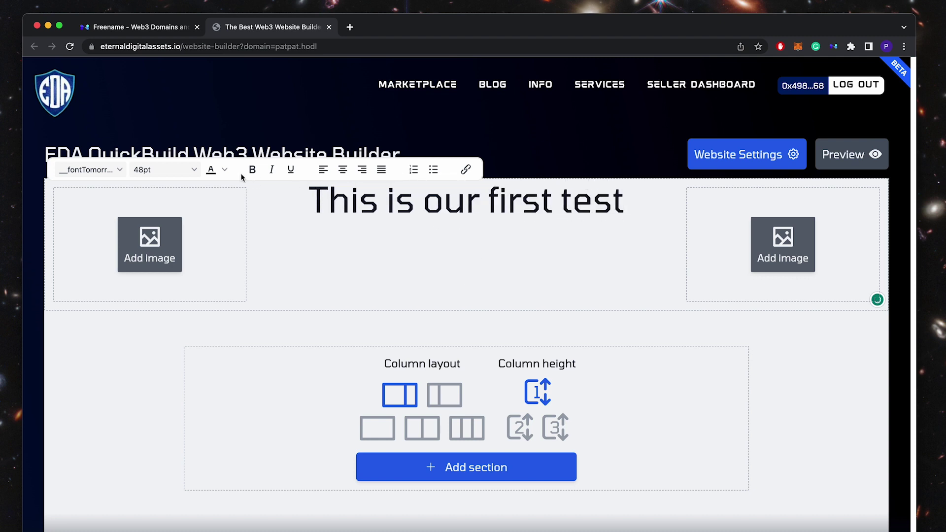
triple_click(331, 198)
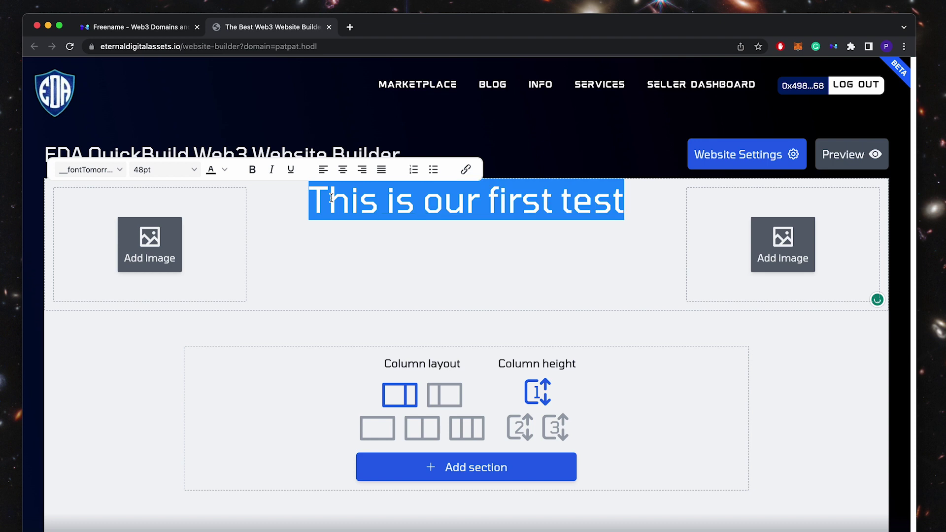
click(252, 170)
key(Right)
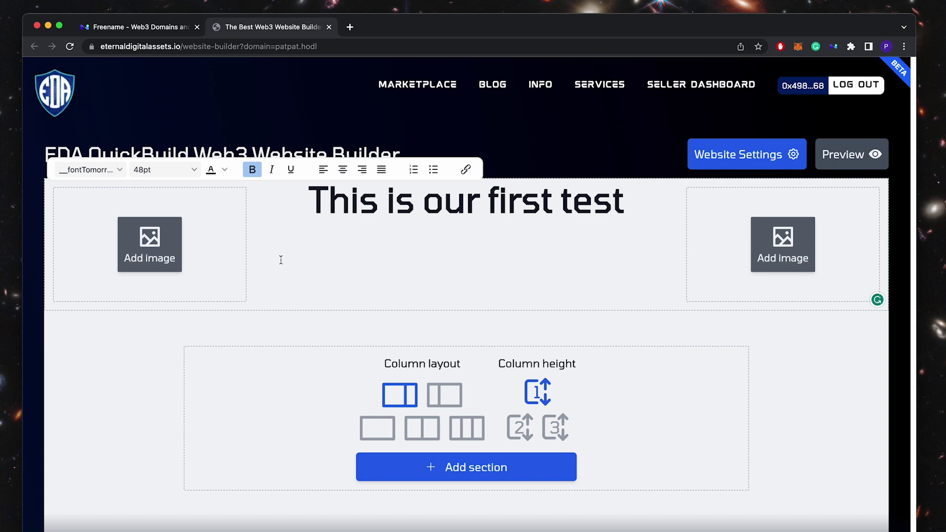
scroll(489, 390, down, 5)
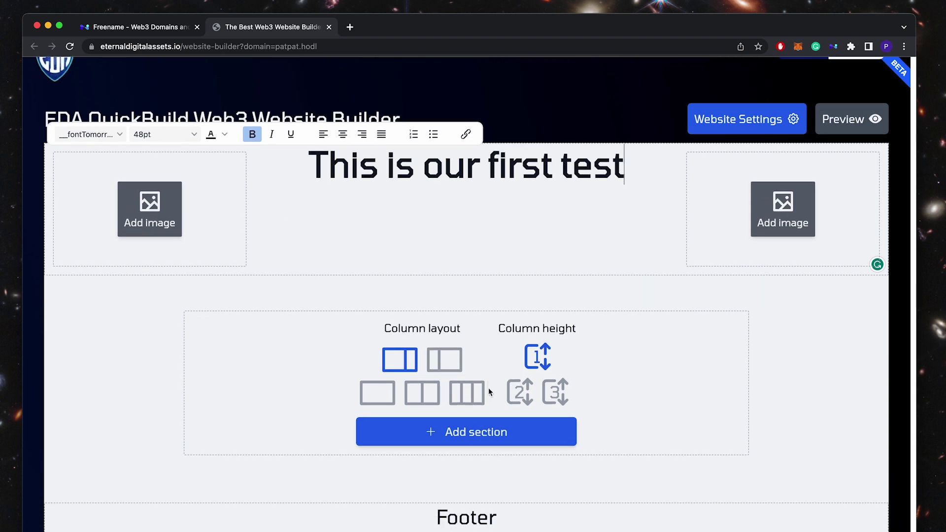
scroll(489, 392, up, 4)
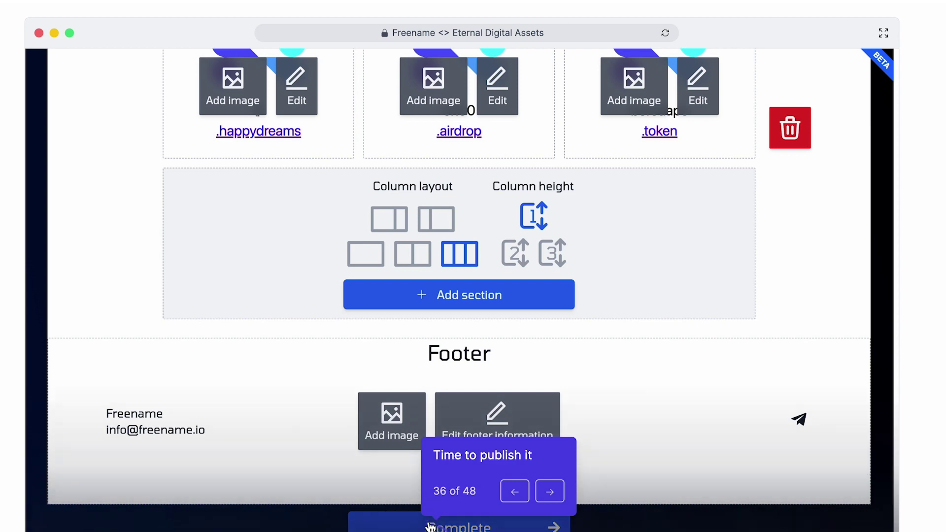
Complete the finished site to reach the hosting Checkout page.
click(530, 516)
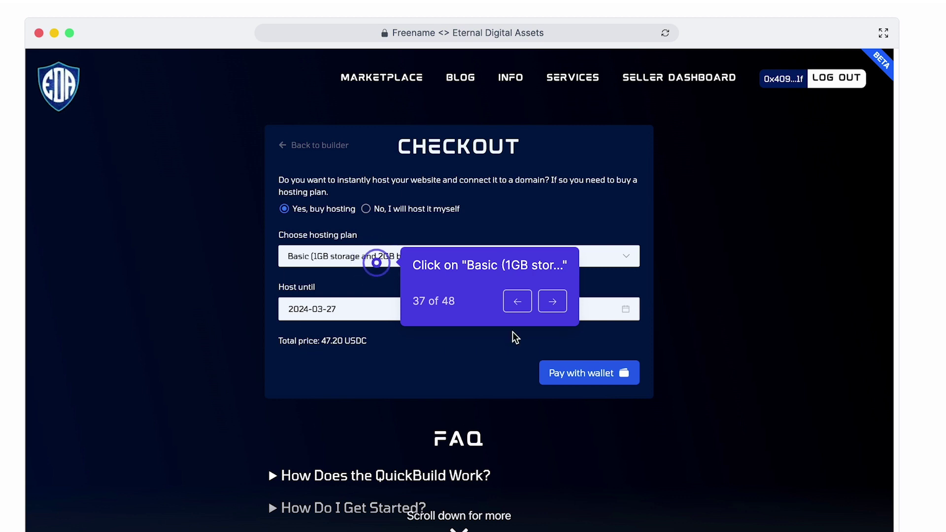
Select Basic hosting until 2025-06-27 and pay with wallet to publish to IPFS.
click(551, 307)
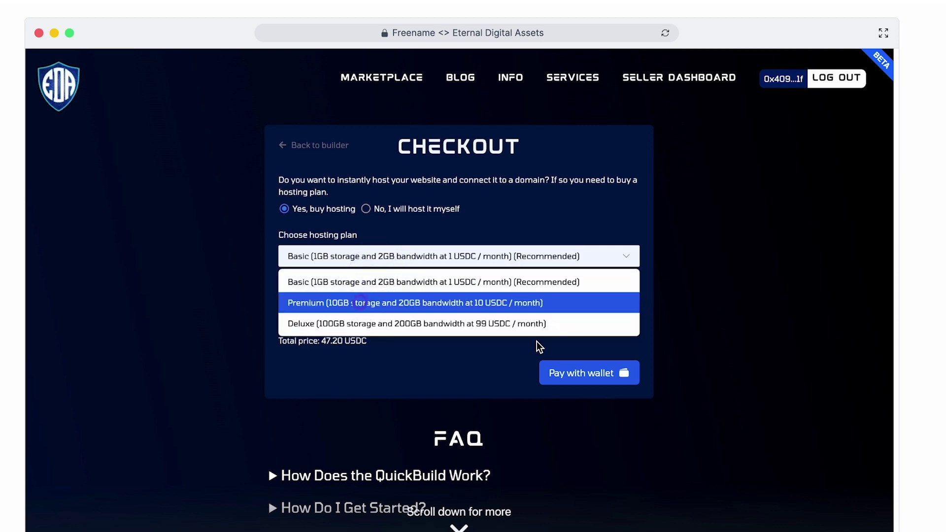
click(553, 364)
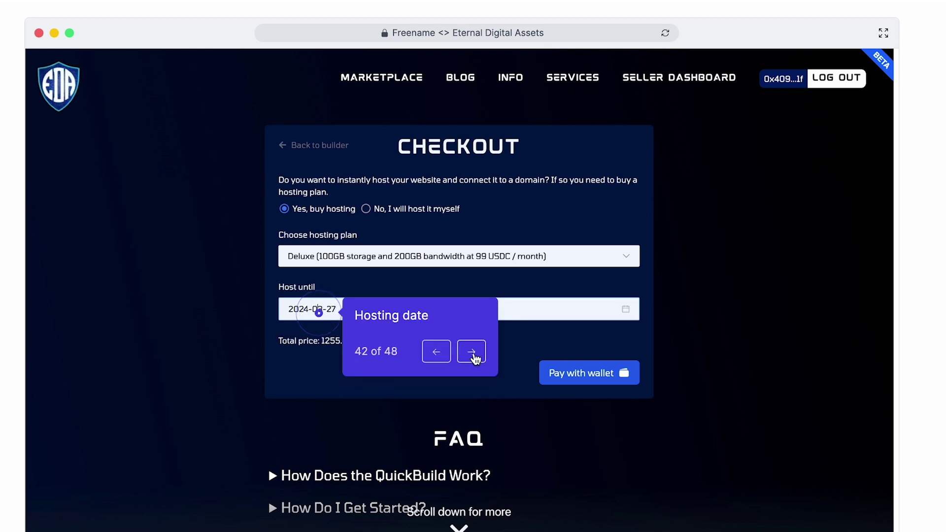
click(472, 352)
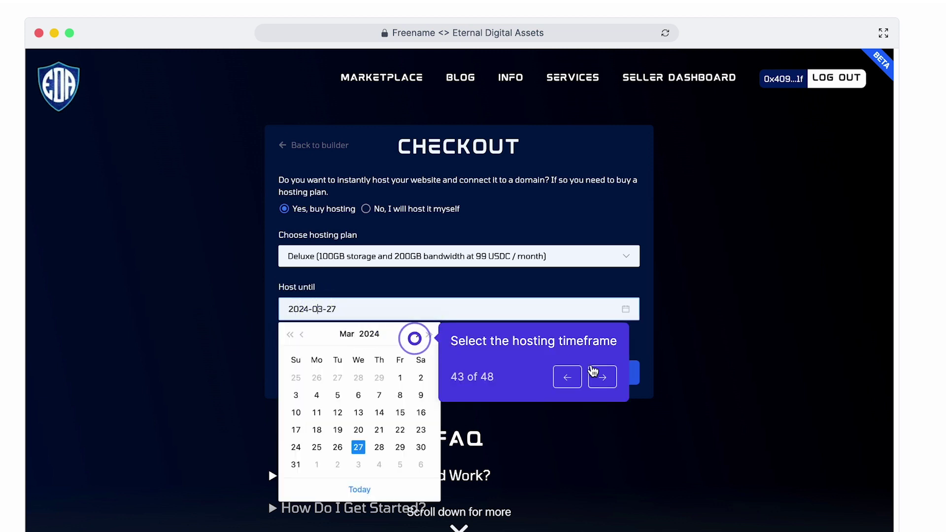
click(600, 375)
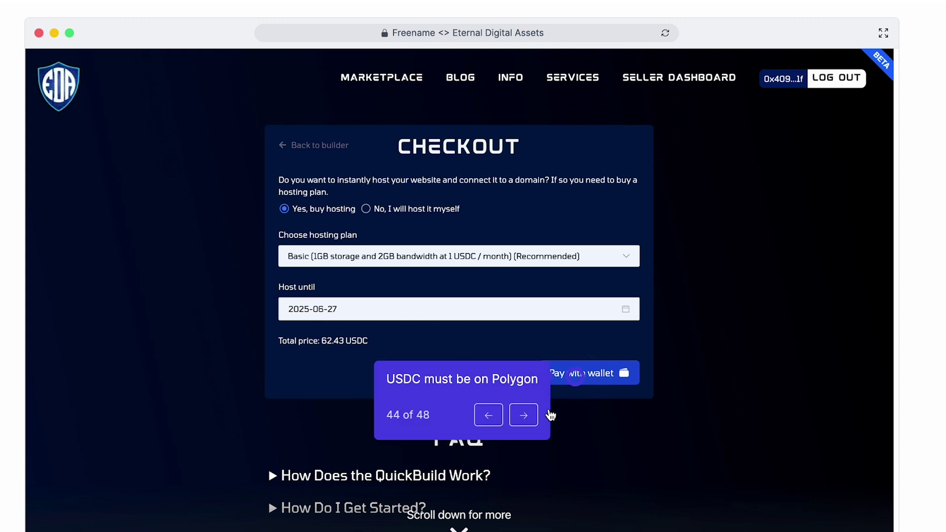
click(522, 419)
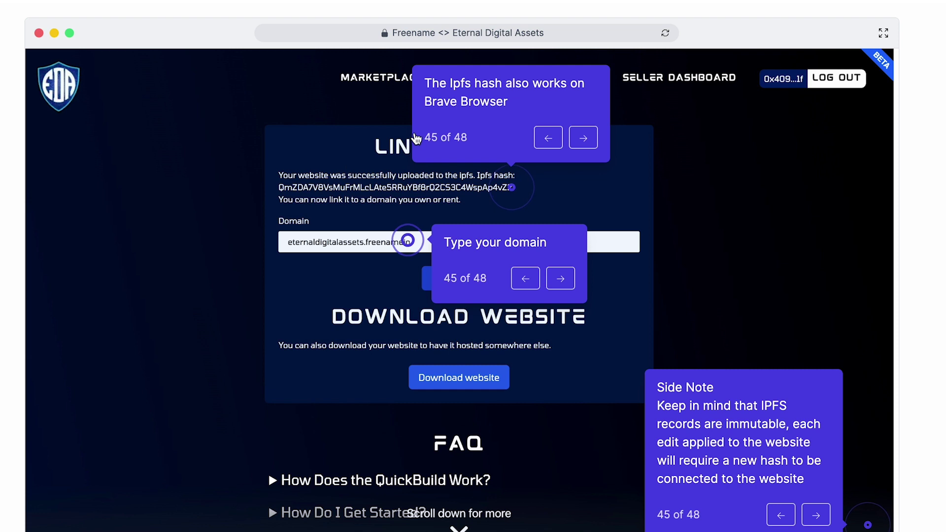
drag(437, 129, 342, 112)
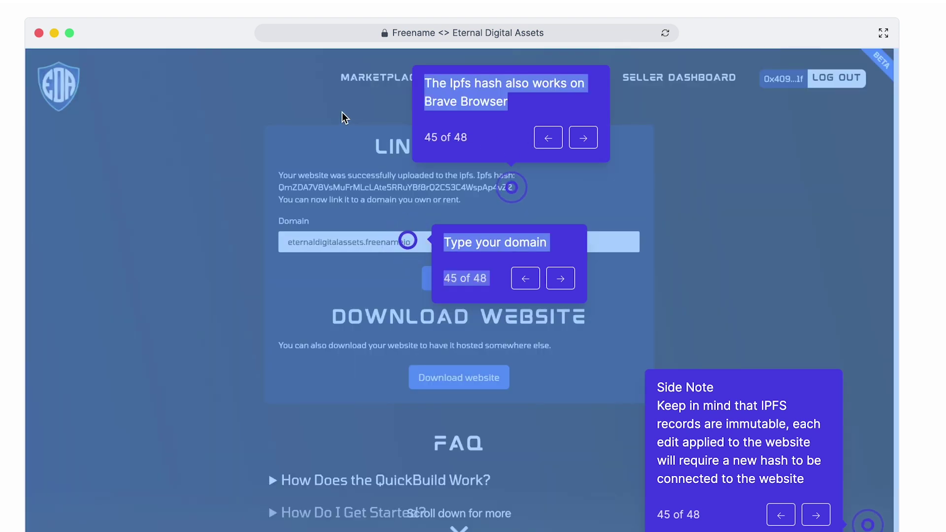
click(342, 111)
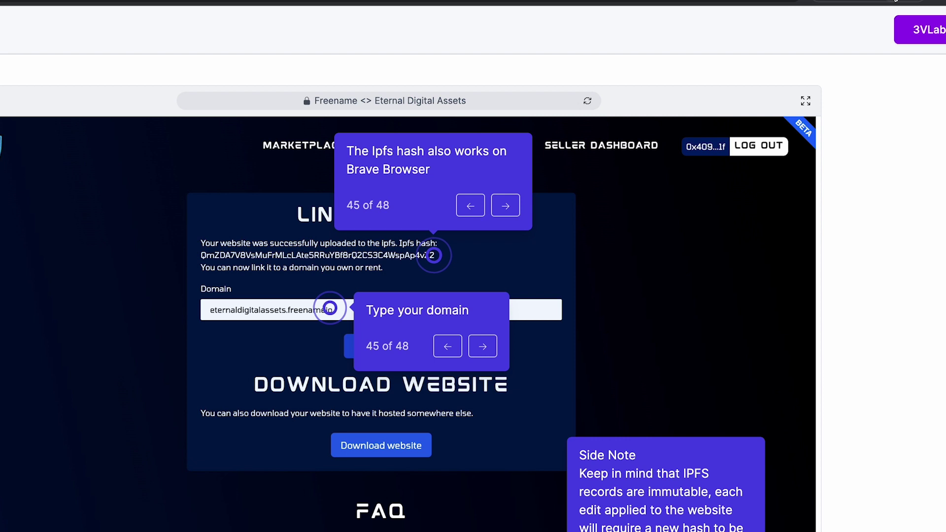
In the Freename extension's Browse service, enter 'eternaldigitalassets.freename' as the web3 domain.
click(895, 6)
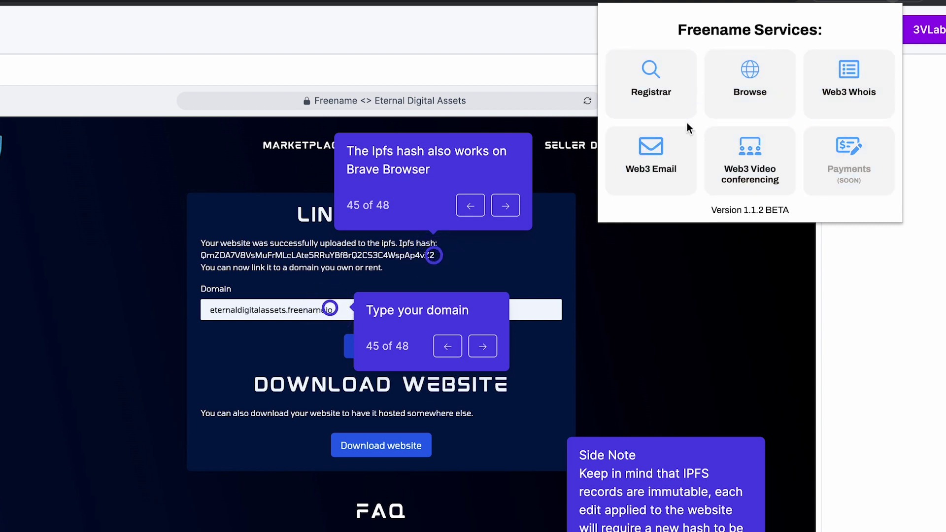
click(754, 116)
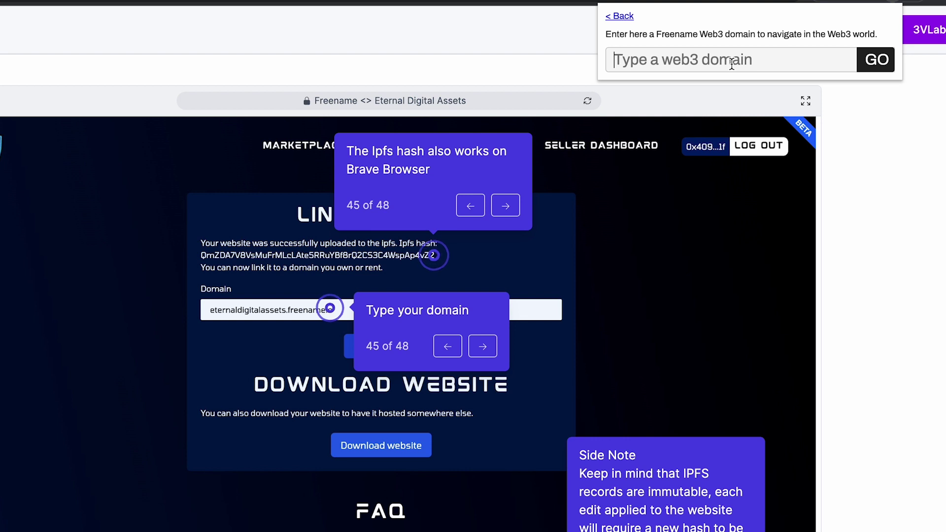
text(eternaldi)
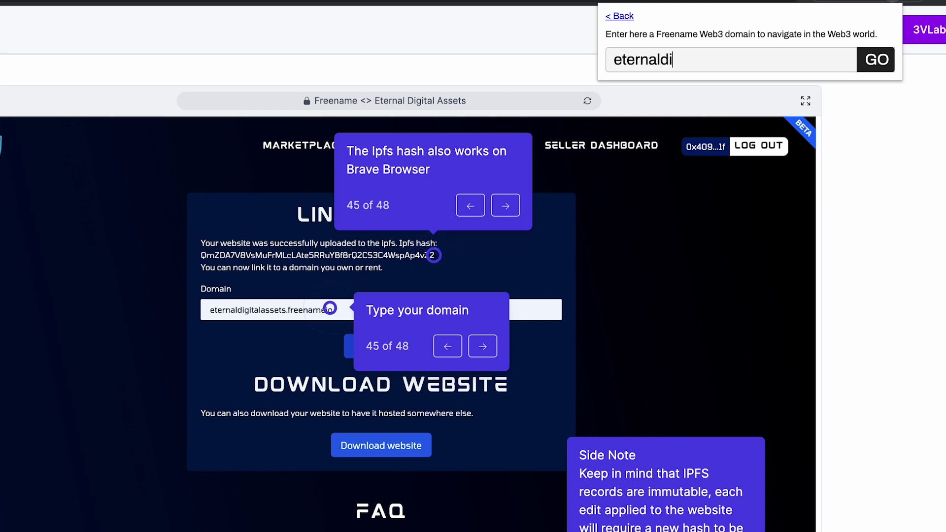
text(gitalassets)
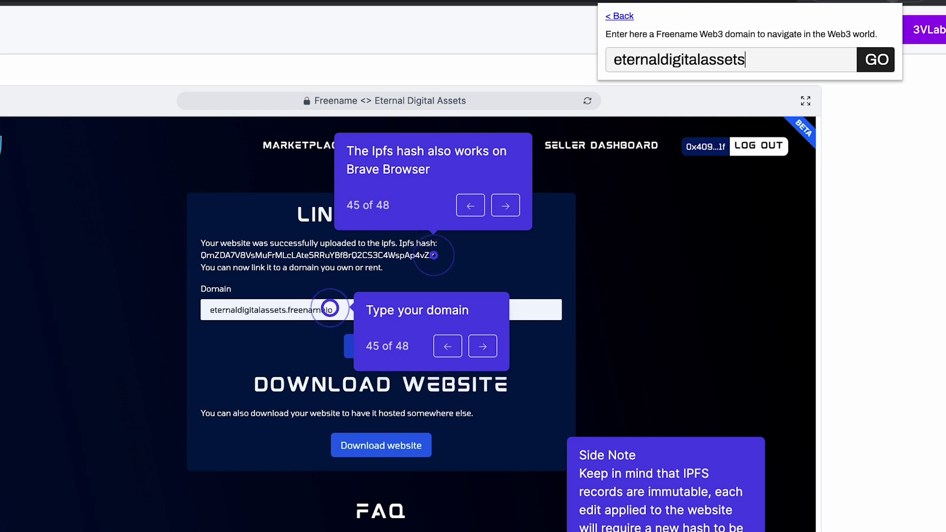
text(.freename)
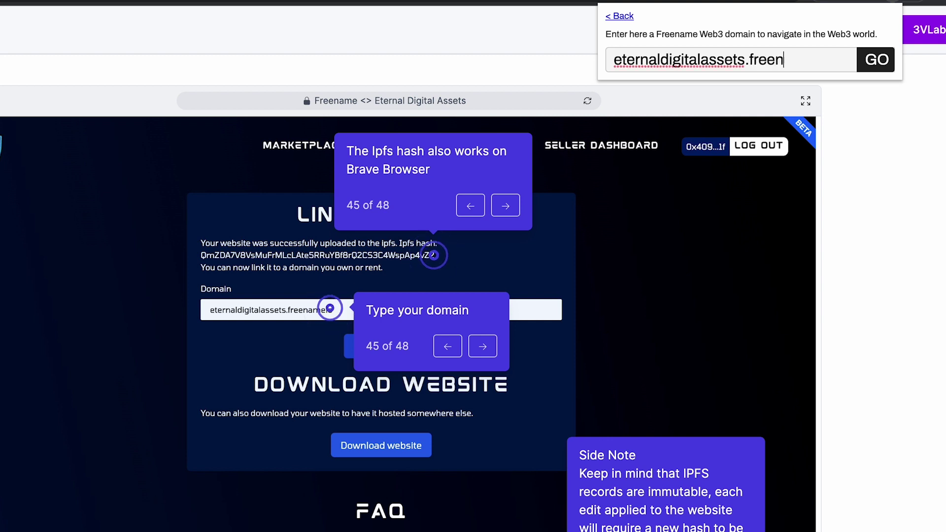